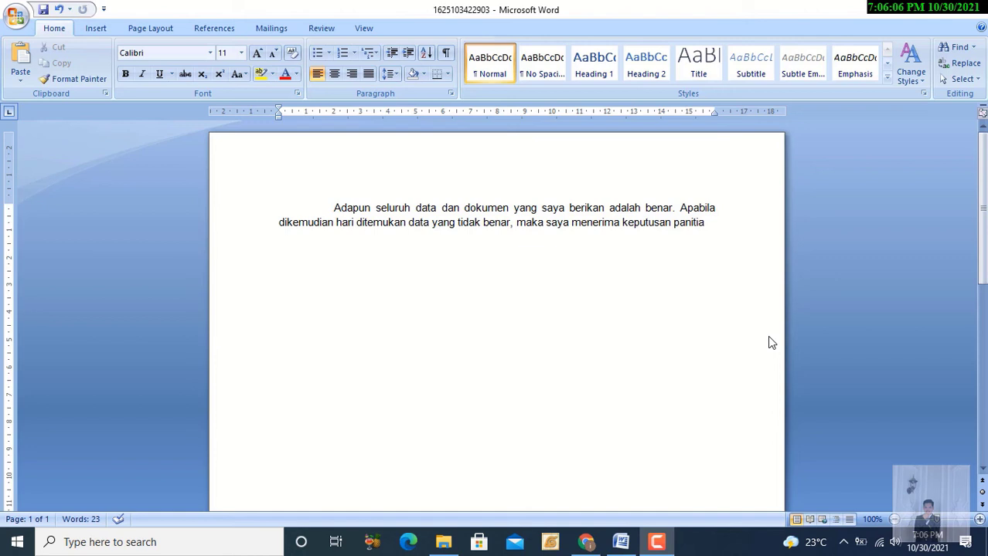
- Select the entire paragraph, from 'Adapun' to 'maka saya menerima keputusan panitia'
{"action": "left_click", "coordinate": [554, 296]}
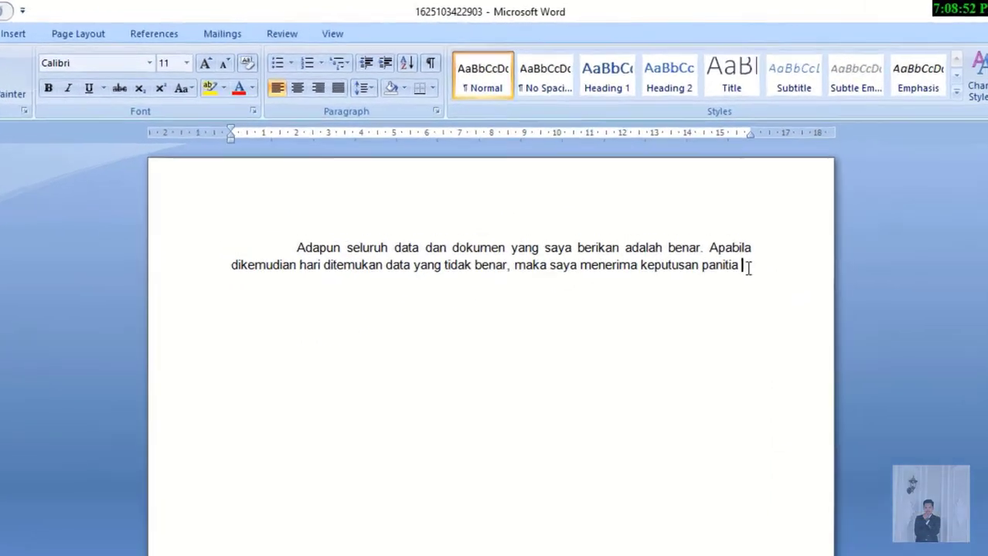
{"action": "left_click_drag", "start_coordinate": [704, 222], "coordinate": [541, 192]}
{"action": "left_click_drag", "start_coordinate": [551, 331], "coordinate": [162, 322]}
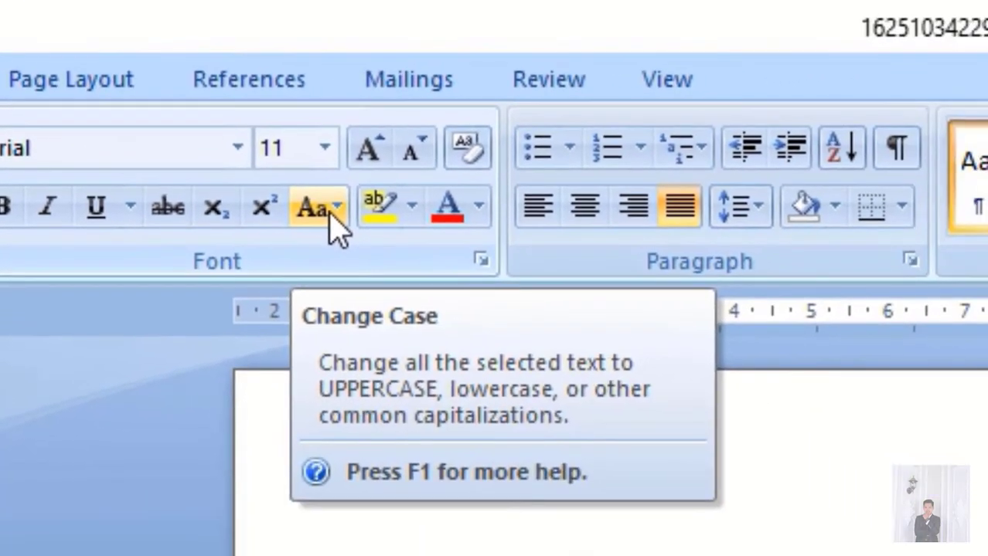
- Apply UPPERCASE from the Change Case menu so the paragraph reads 'ADAPUN SELURUH DATA…'
{"action": "left_click", "coordinate": [338, 208]}
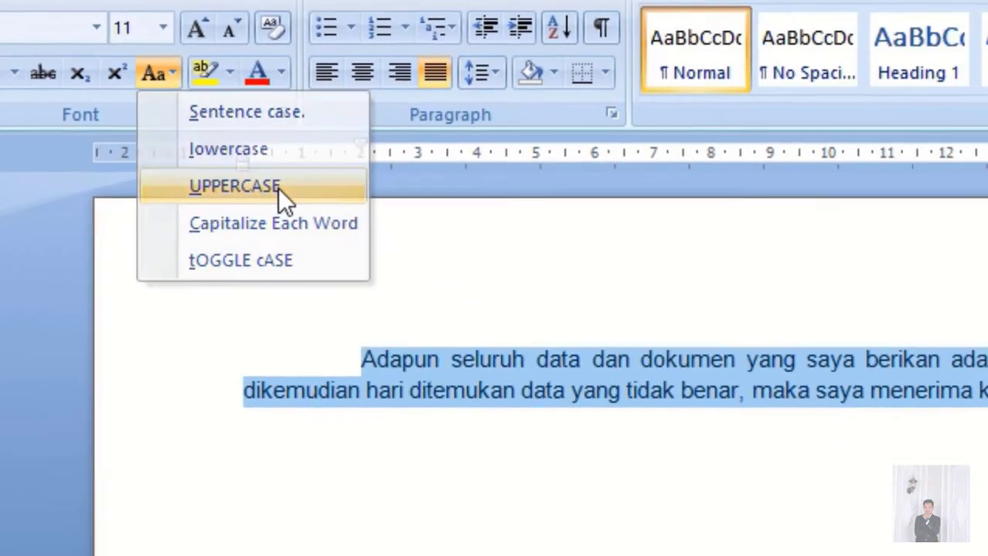
{"action": "left_click", "coordinate": [280, 189]}
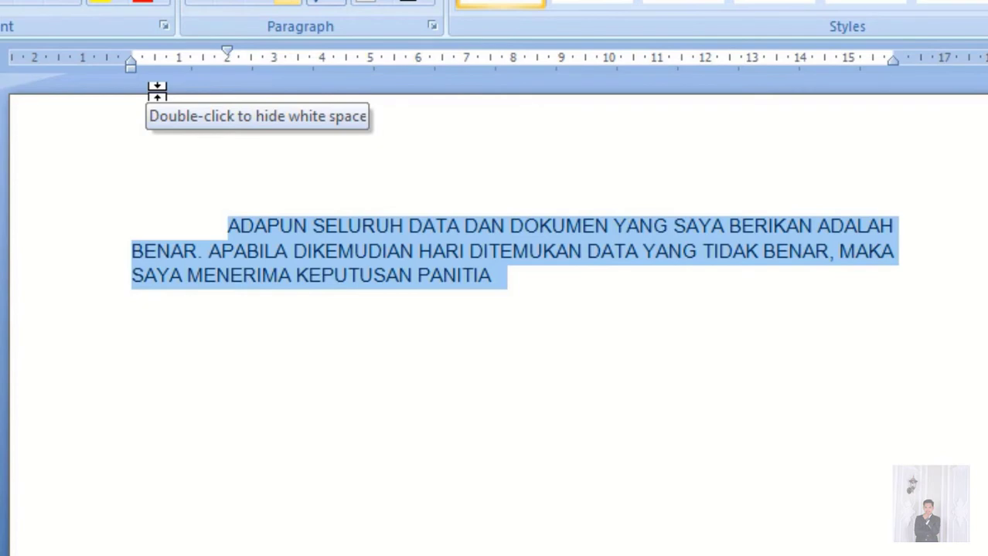
- Apply Capitalize Each Word to the paragraph and deselect to view 'Adapun Seluruh Data…'
{"action": "left_click", "coordinate": [54, 7]}
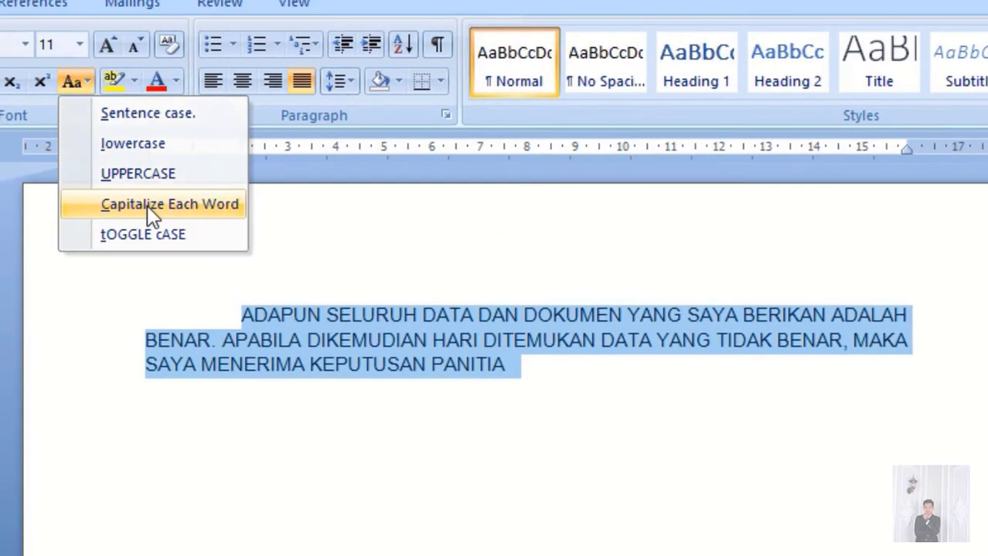
{"action": "left_click", "coordinate": [146, 206]}
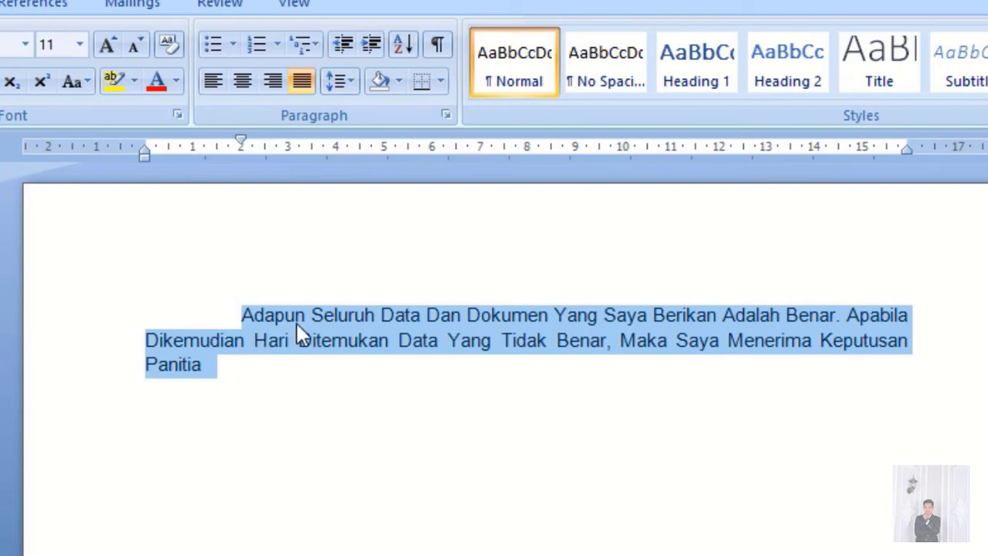
{"action": "left_click", "coordinate": [233, 374]}
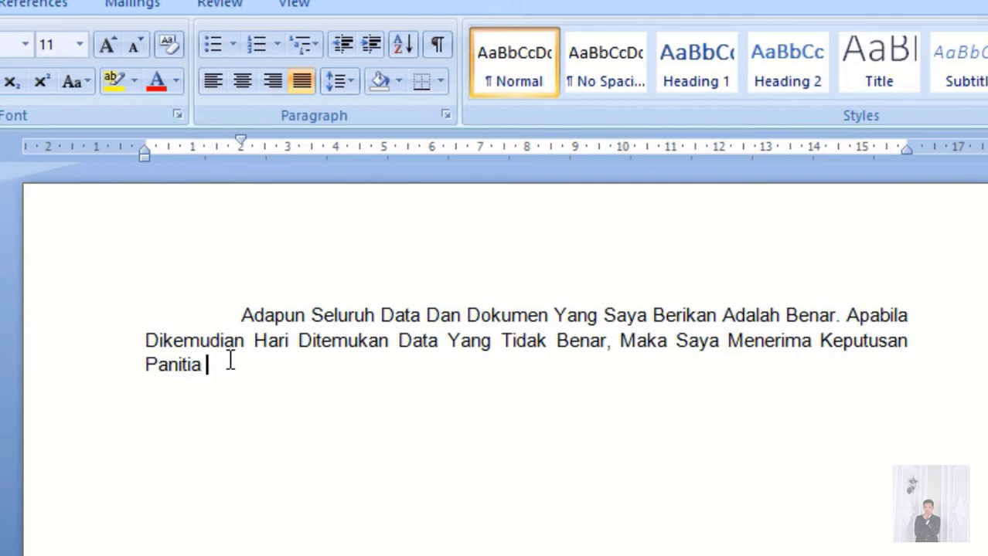
- Select the paragraph and cycle it through uppercase, lowercase and sentence case with Shift+F3
{"action": "triple_click", "coordinate": [211, 324]}
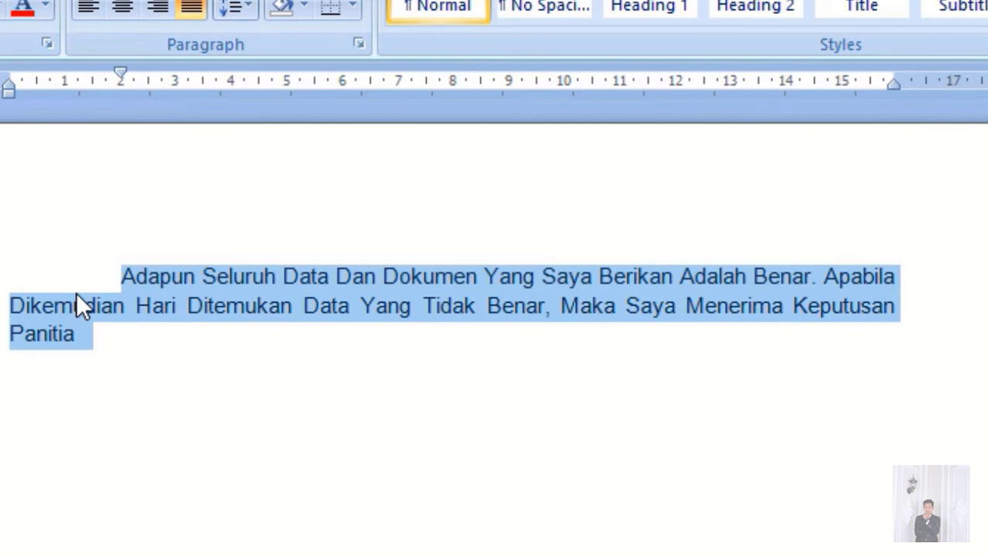
{"action": "key", "text": "shift+F3"}
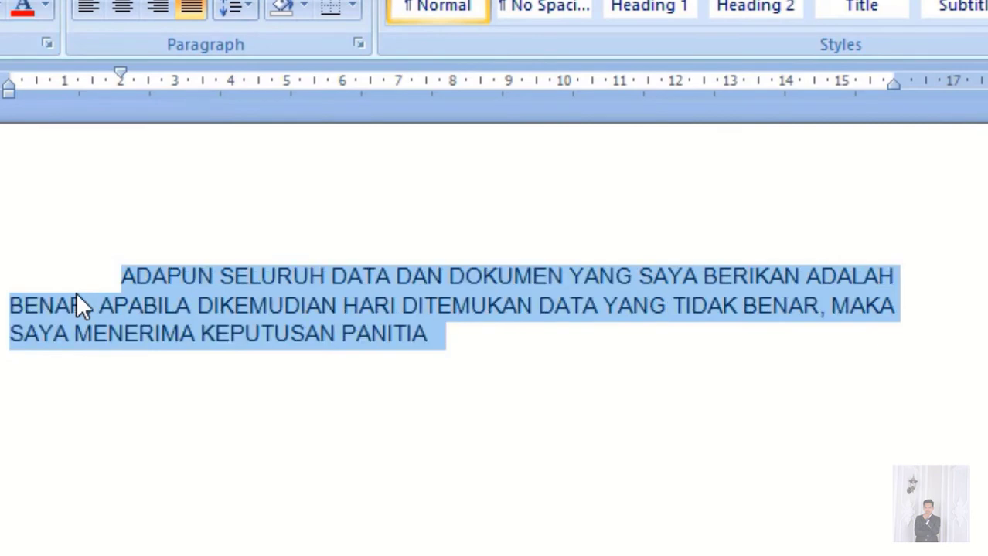
{"action": "key", "text": "shift+F3"}
{"action": "key", "text": "shift+F3"}
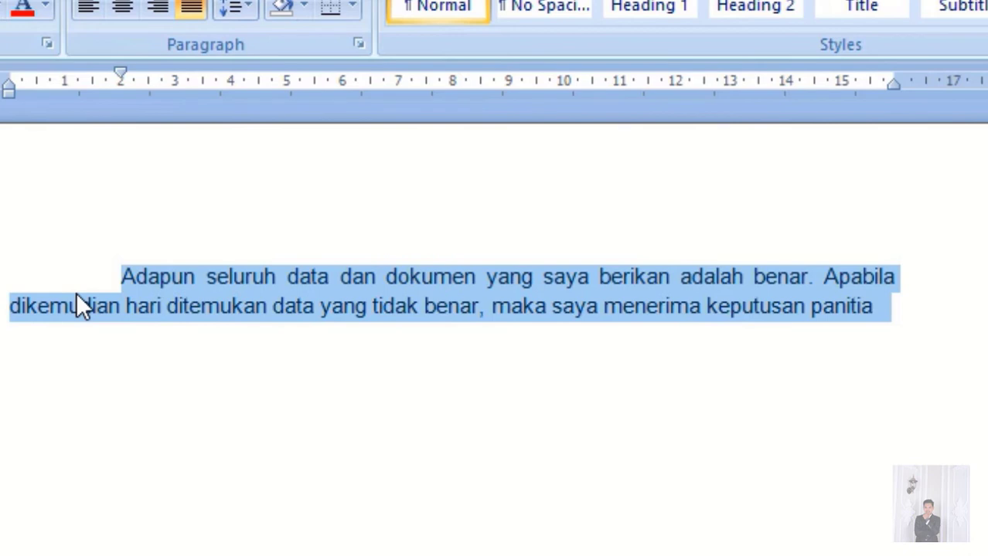
{"action": "key", "text": "shift+F3"}
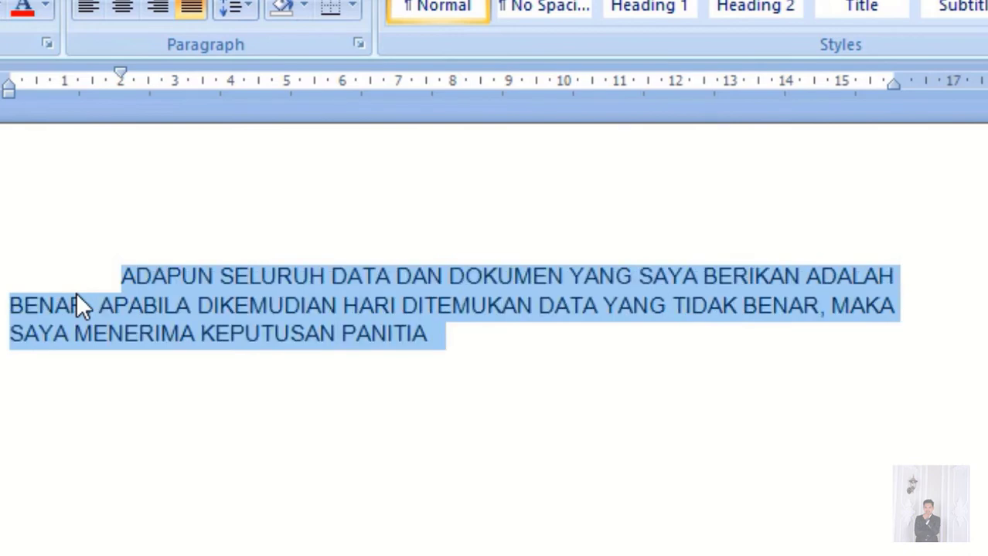
{"action": "key", "text": "shift+F3"}
{"action": "key", "text": "shift+F3"}
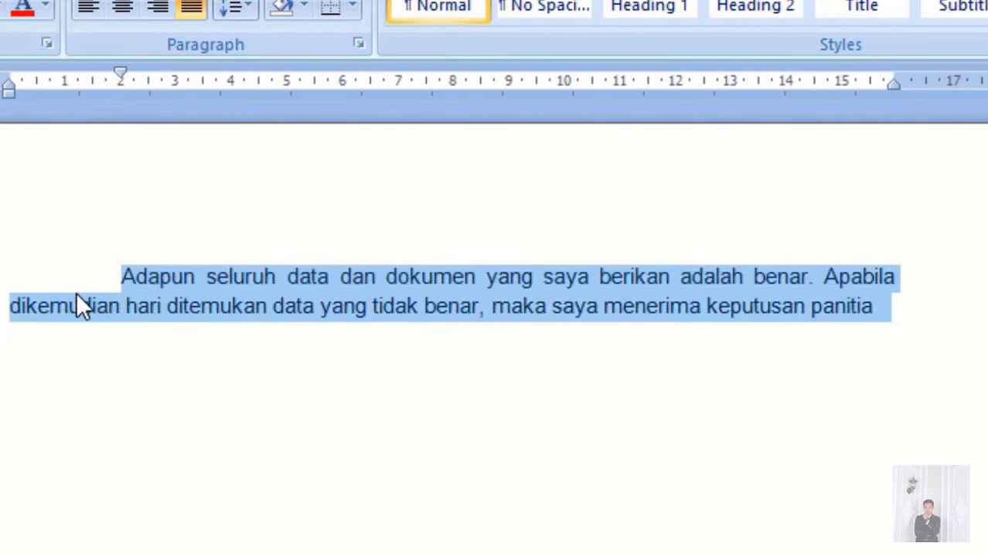
{"action": "key", "text": "shift+F3"}
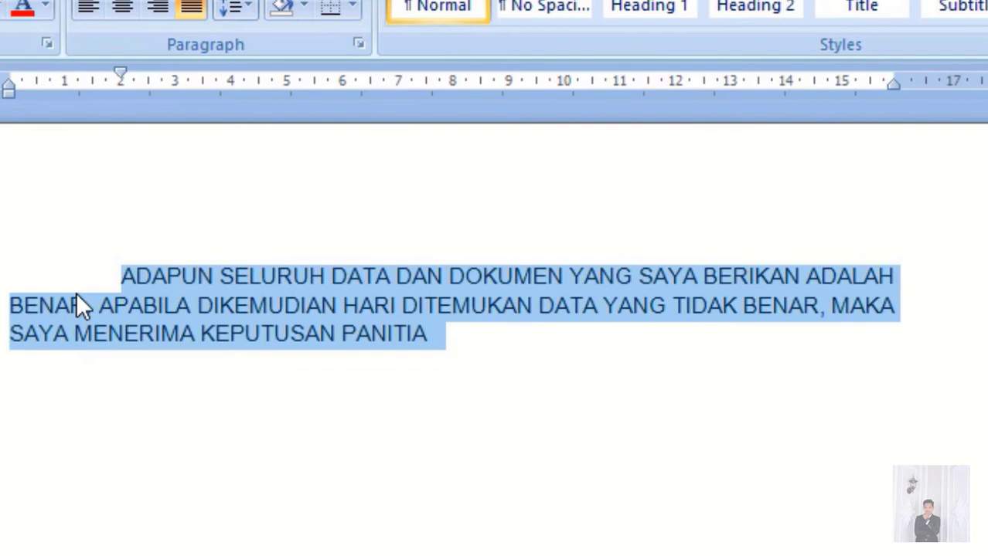
{"action": "key", "text": "shift+F3"}
{"action": "key", "text": "shift+F3"}
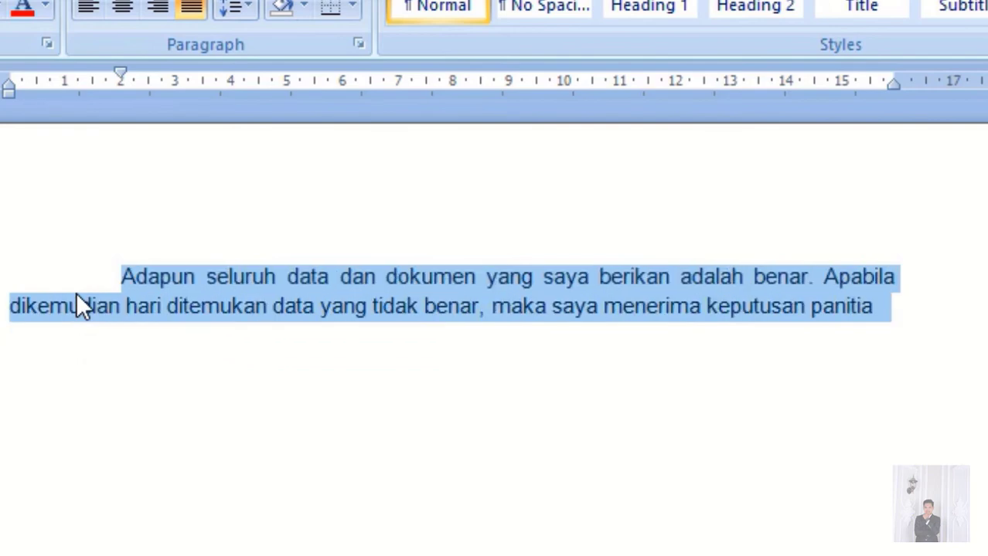
{"action": "key", "text": "shift+F3"}
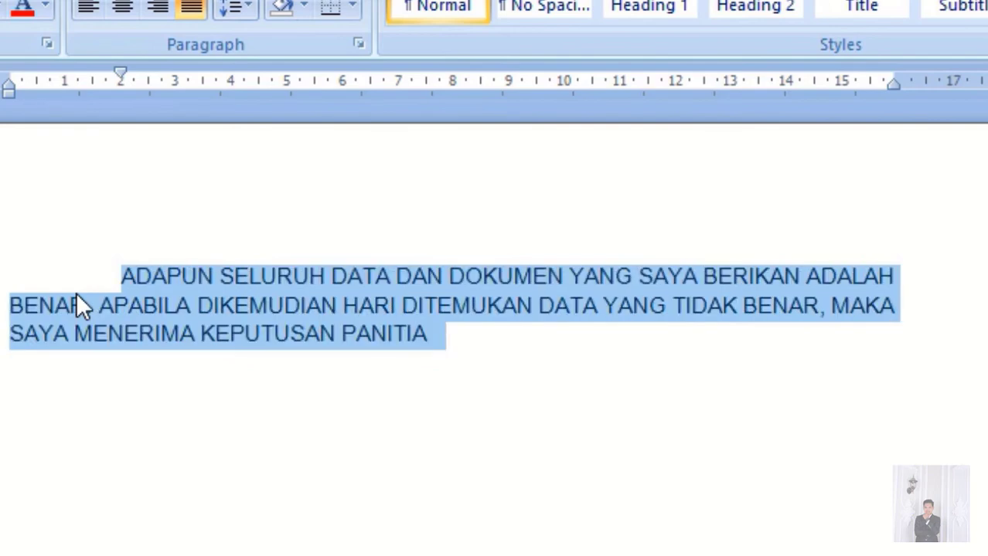
{"action": "key", "text": "shift+F3"}
{"action": "key", "text": "shift+F3"}
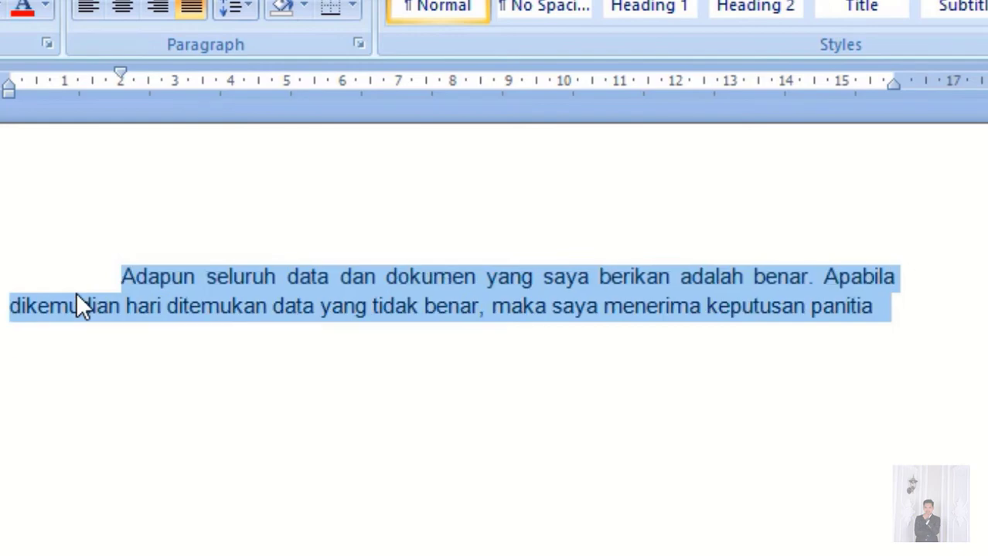
{"action": "key", "text": "shift+F3"}
{"action": "key", "text": "shift+F3"}
{"action": "key", "text": "shift+F3"}
{"action": "key", "text": "shift+F3"}
{"action": "key", "text": "shift+F3"}
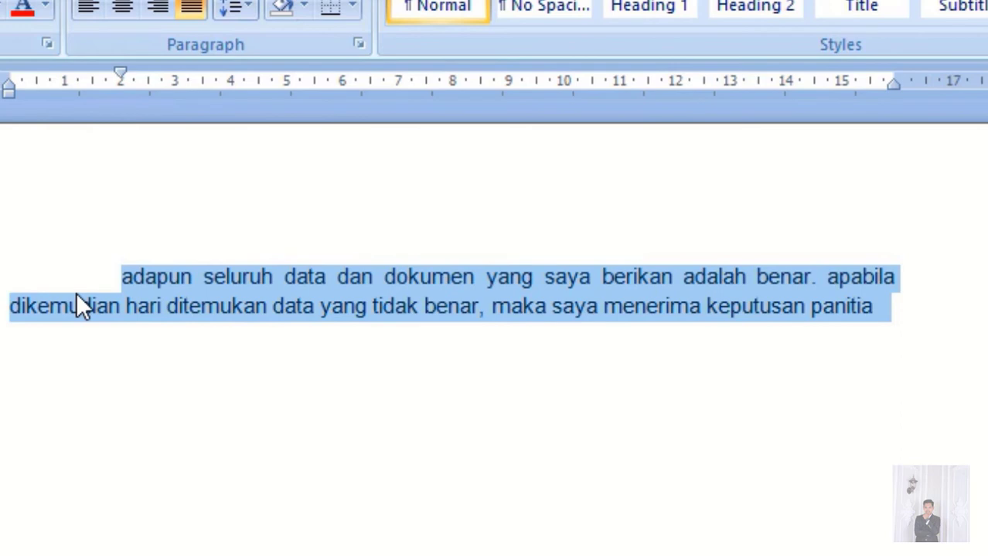